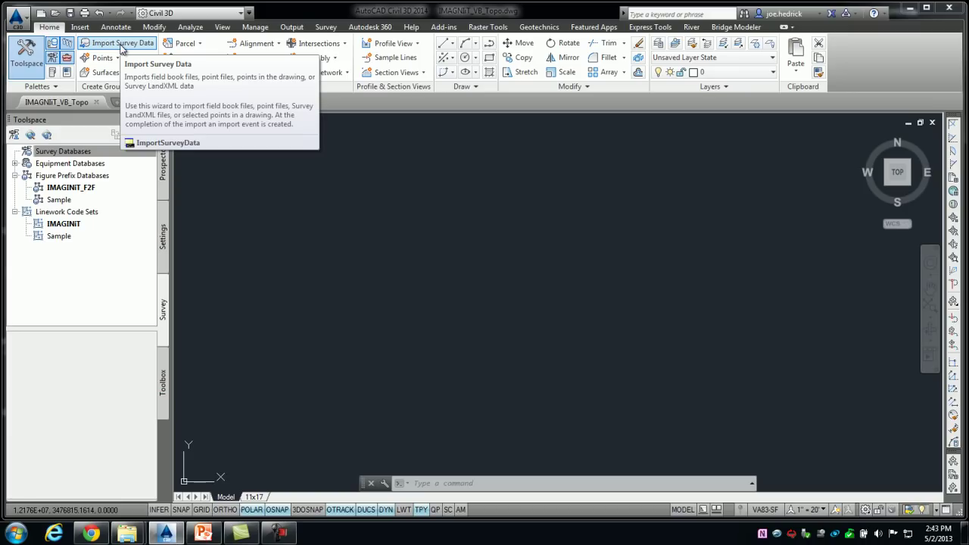
Step: Launch the Import Survey Data wizard from the Home tab
click(121, 47)
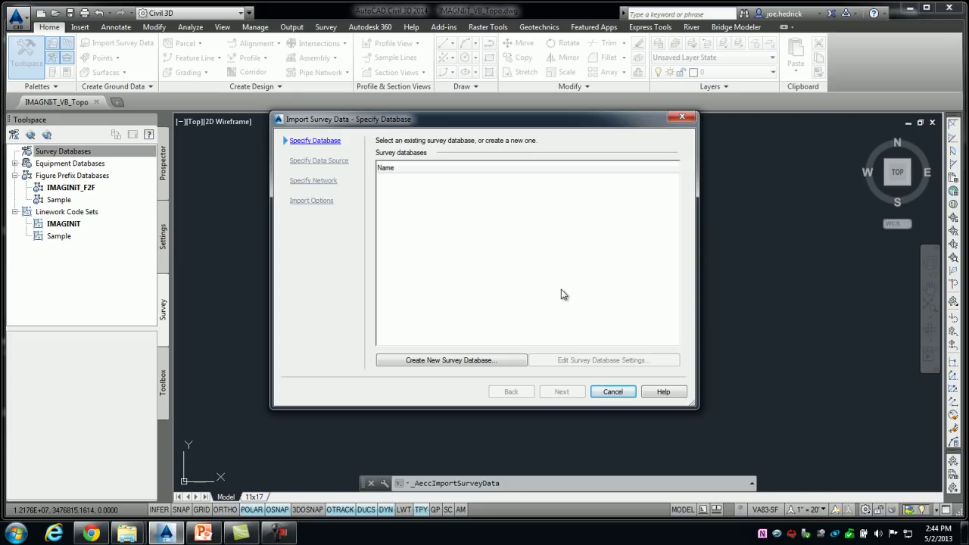
Step: Create a new local survey database named IMAGINIT VB, then bring up its settings
click(465, 363)
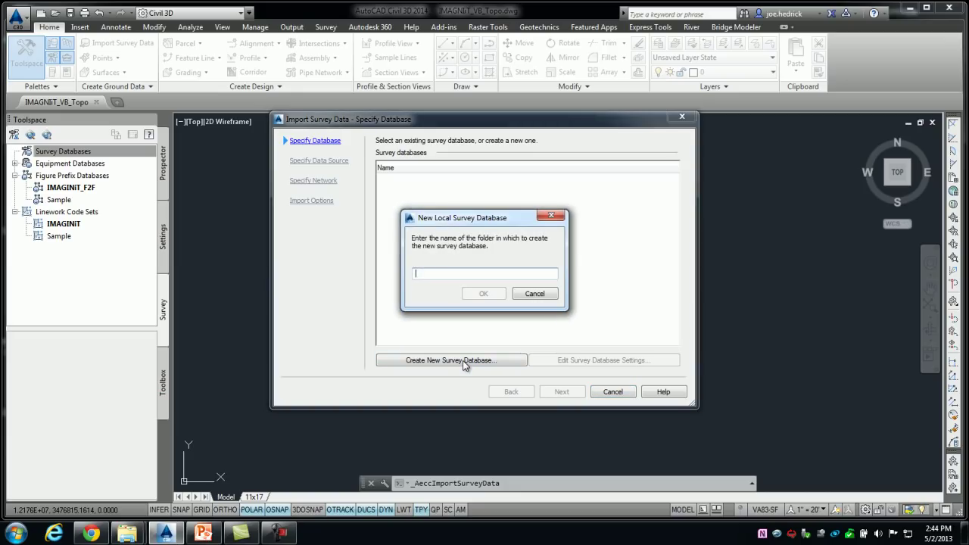
text(IMAGN)
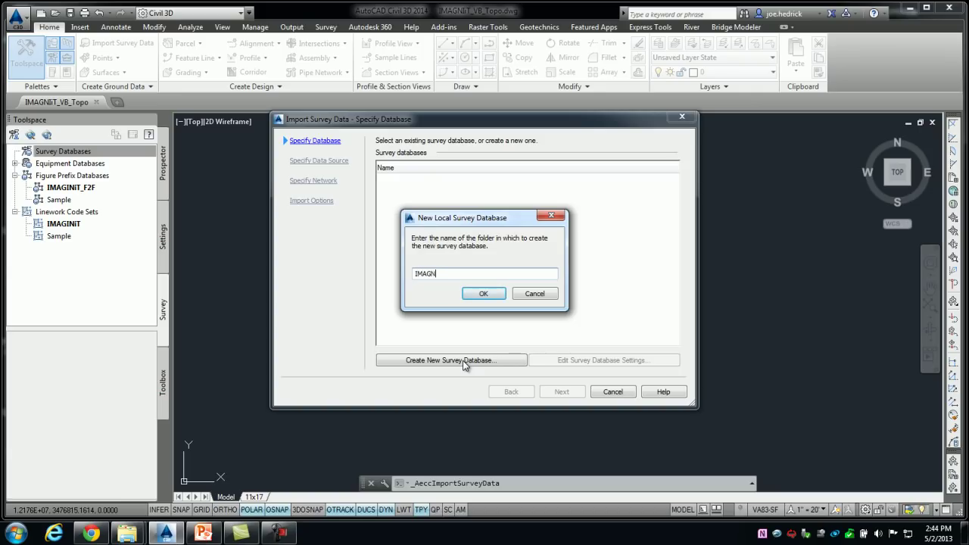
key(BackSpace)
text(INIT VB)
click(485, 295)
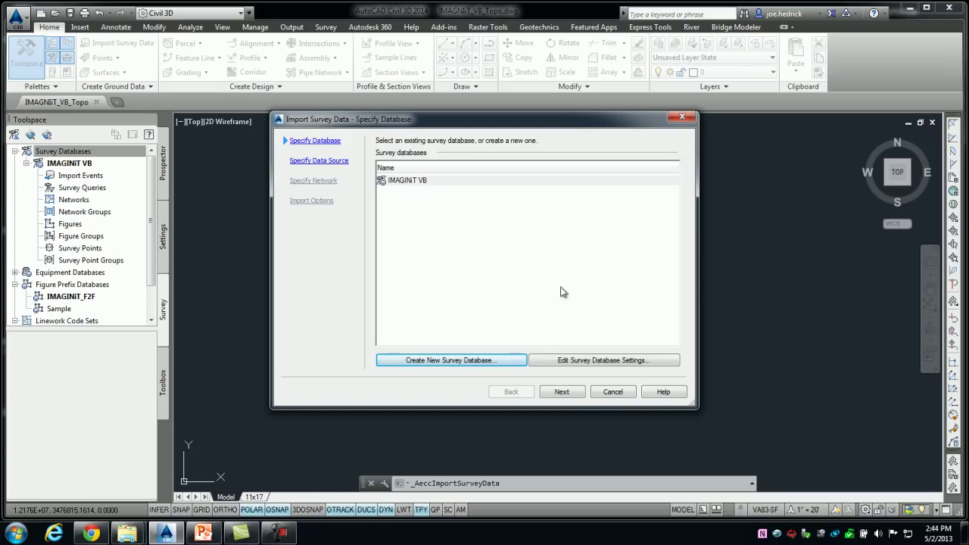
click(605, 363)
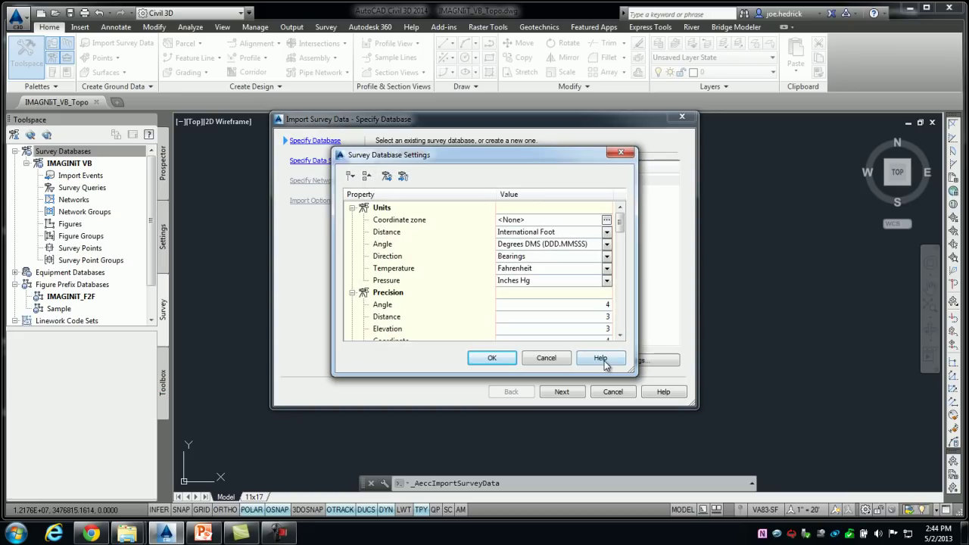
Step: Set the coordinate zone to va83-sf (NAD83 Virginia South, US Foot) and save the settings
click(537, 231)
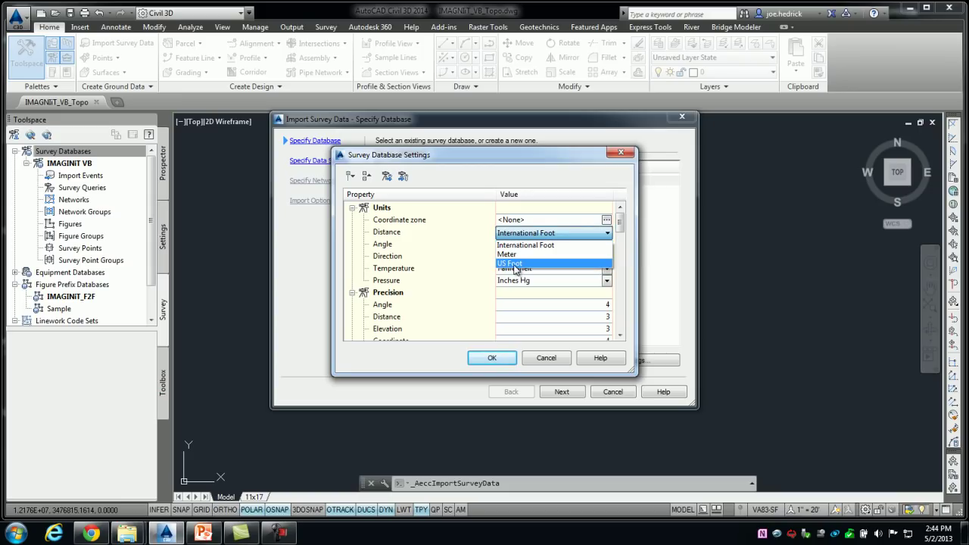
click(522, 219)
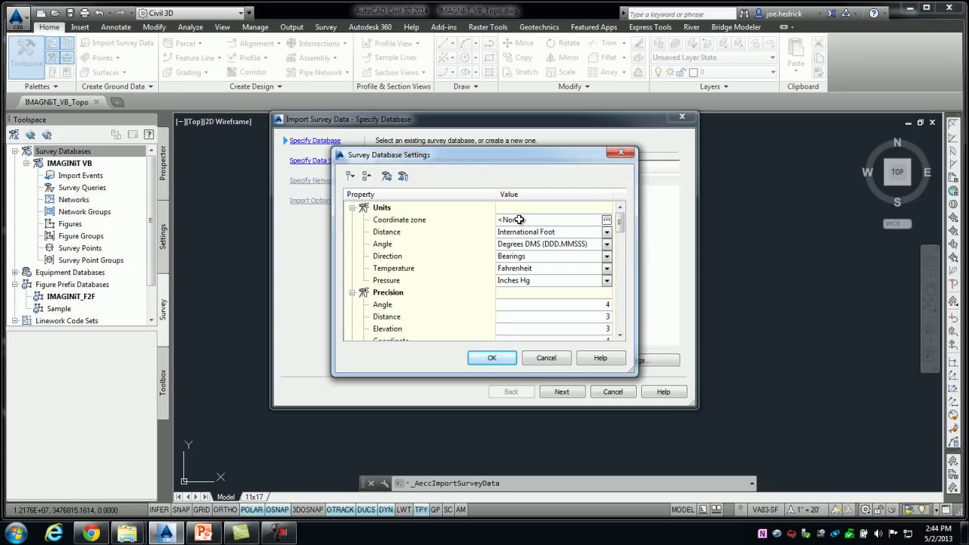
double_click(520, 219)
click(432, 241)
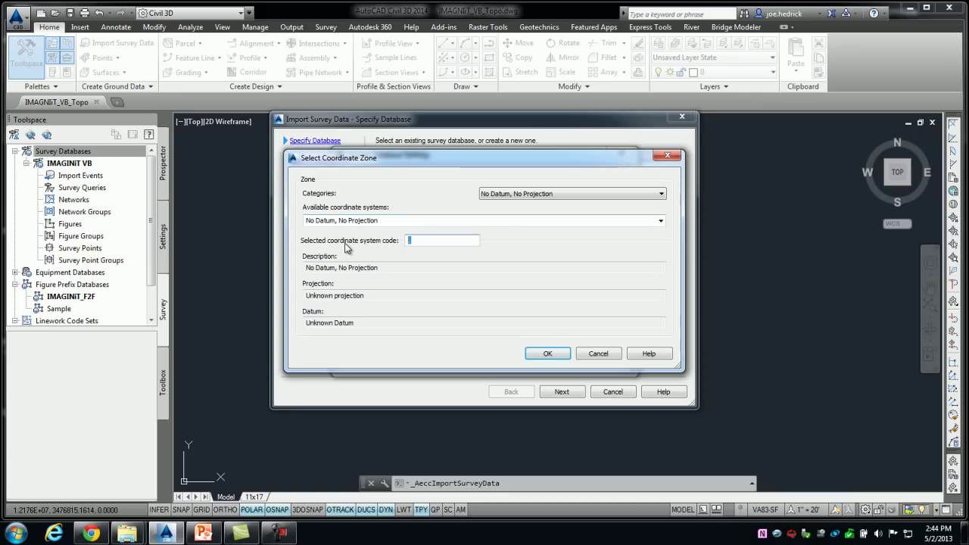
text(va83)
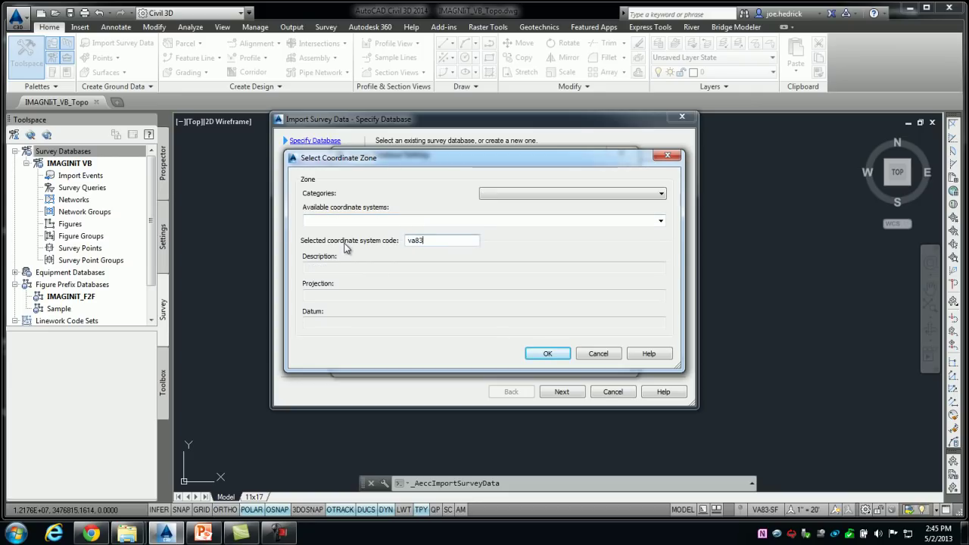
text(-sf)
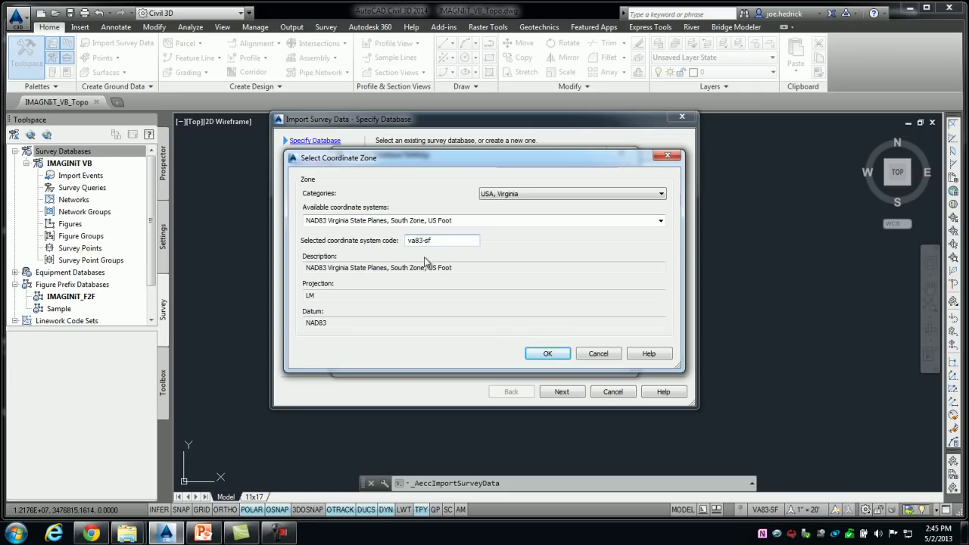
click(551, 355)
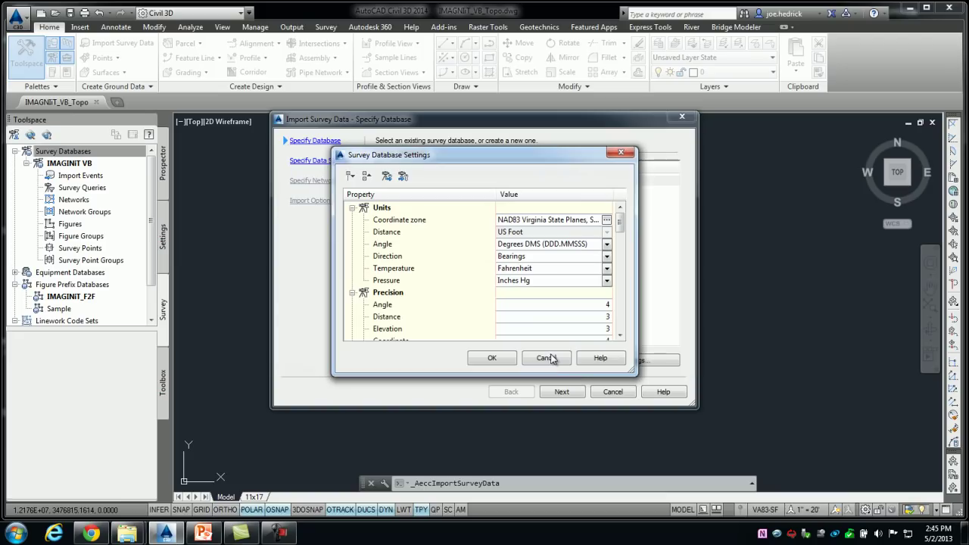
click(499, 361)
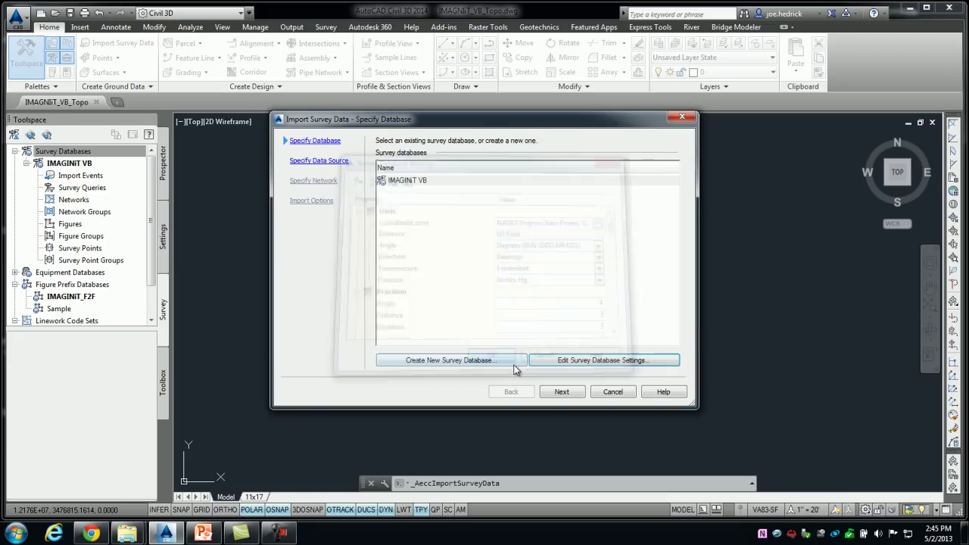
Step: Choose Field Book File as the data source and load AU2010_01_TS.fbk
click(562, 392)
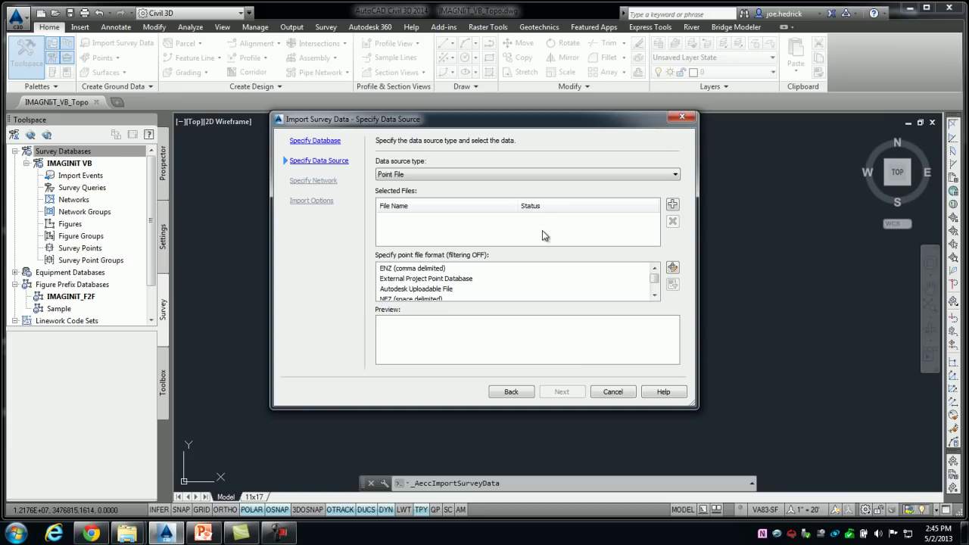
click(570, 175)
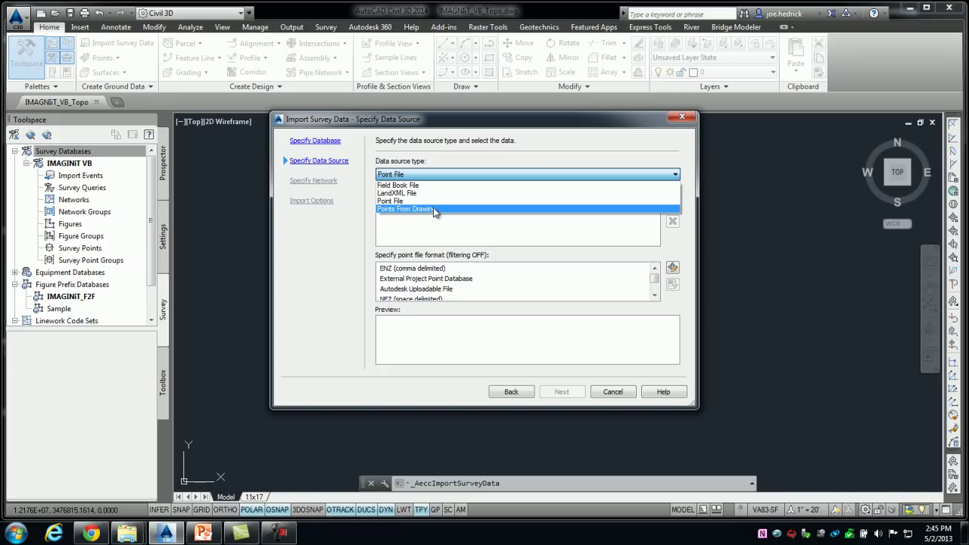
click(397, 185)
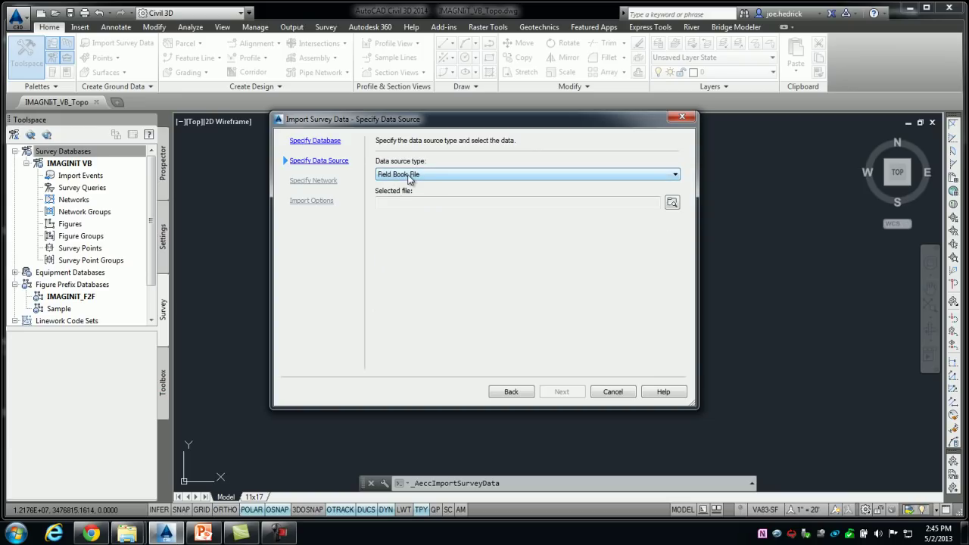
click(673, 202)
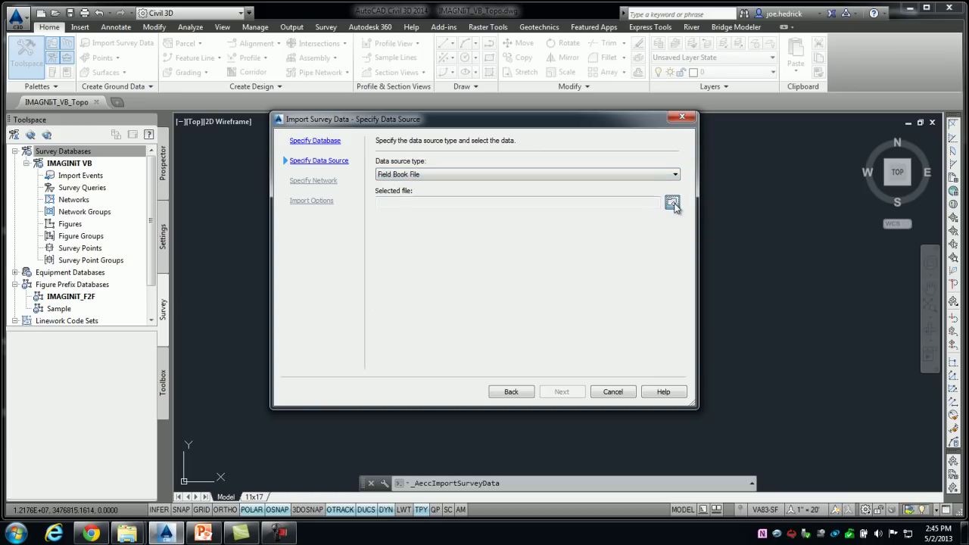
click(437, 194)
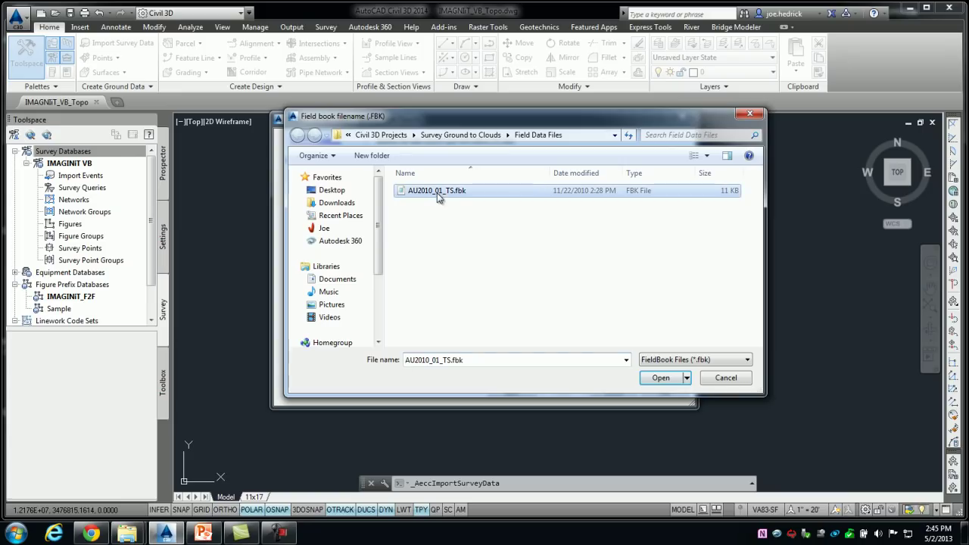
click(659, 378)
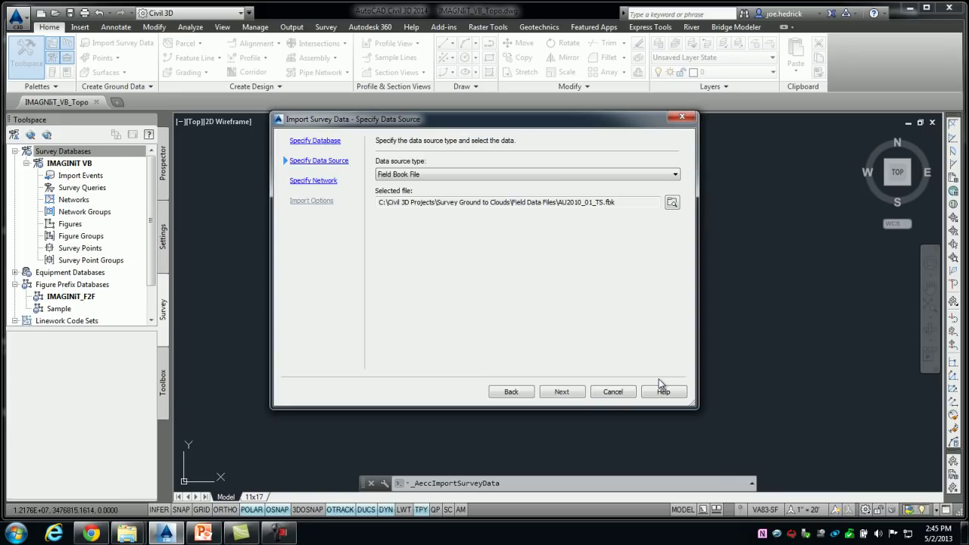
Step: Advance to the Specify Network page, where the networks list is empty
click(562, 391)
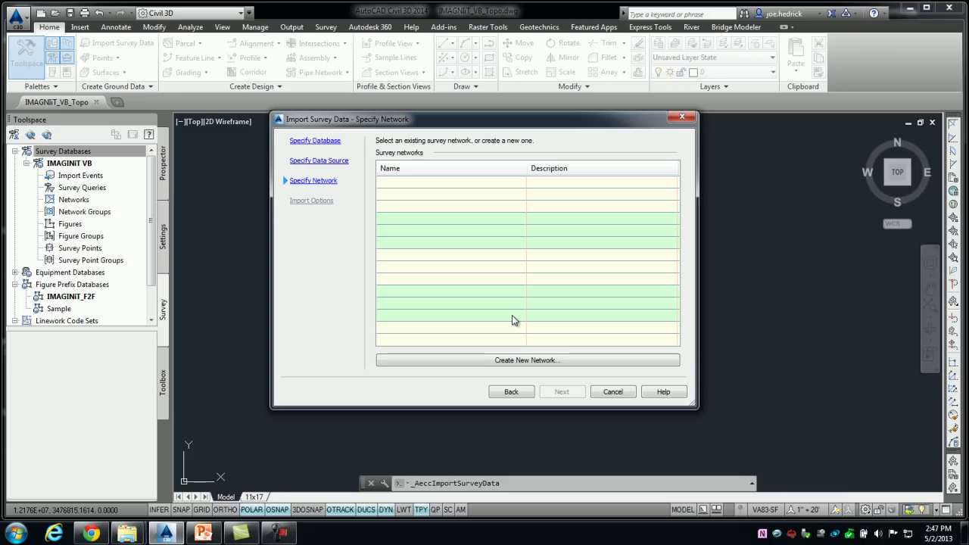
Step: Add a new survey network named TS
click(535, 361)
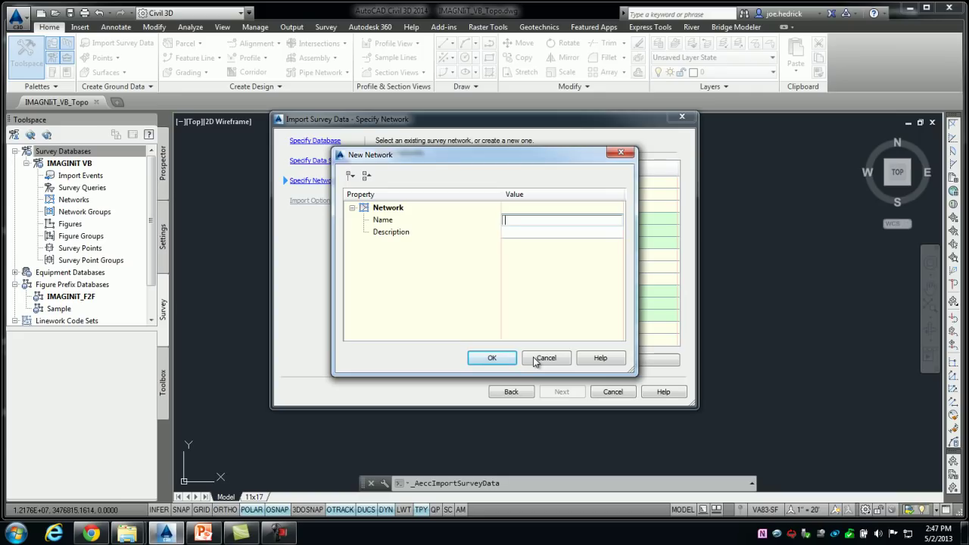
text(TS)
click(496, 357)
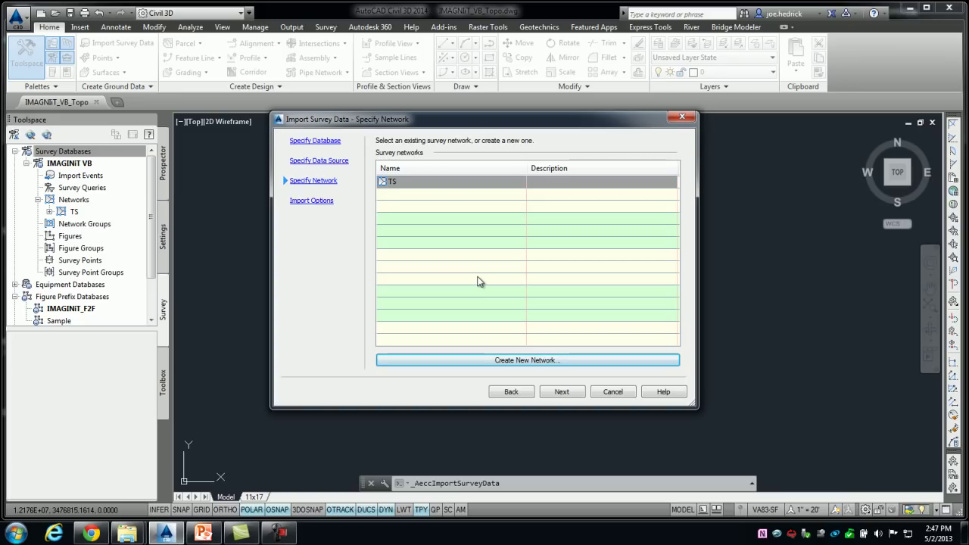
Step: Confirm the IMAGINiT linework code set in the import options and run the field book import
click(563, 392)
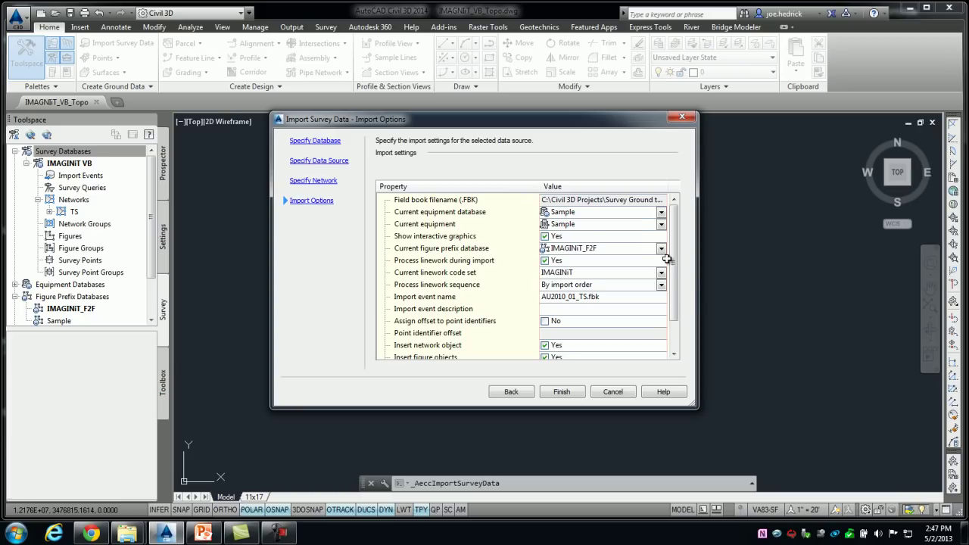
click(451, 250)
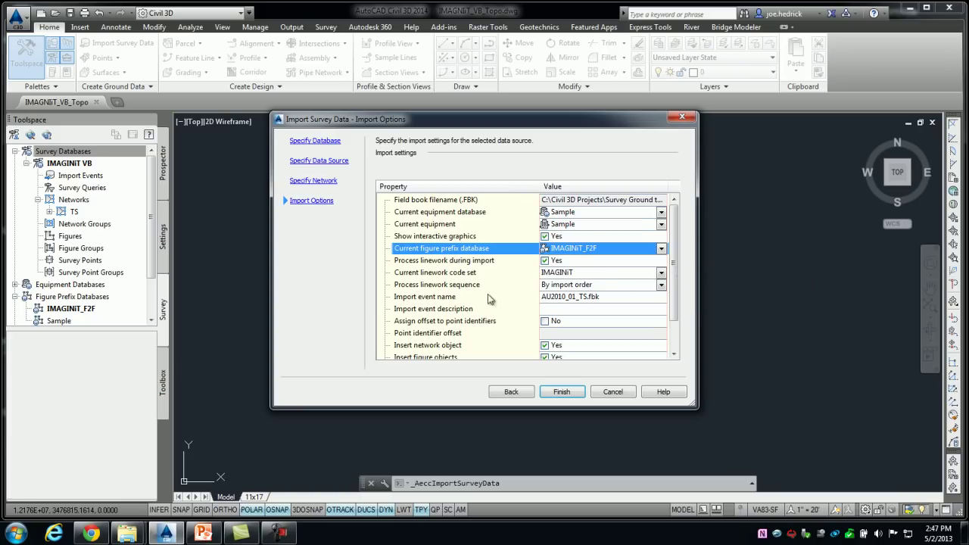
click(438, 275)
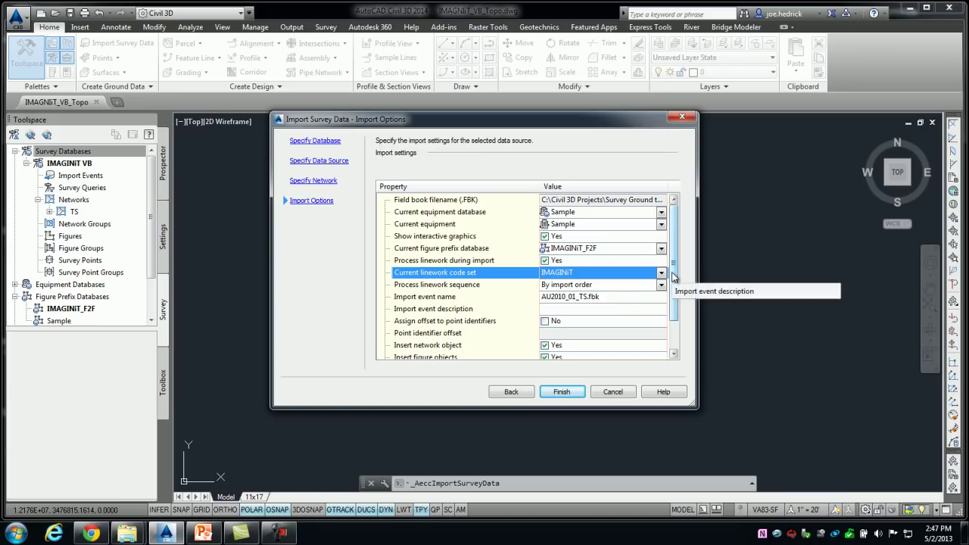
scroll(679, 297, down, 1)
scroll(678, 297, down, 1)
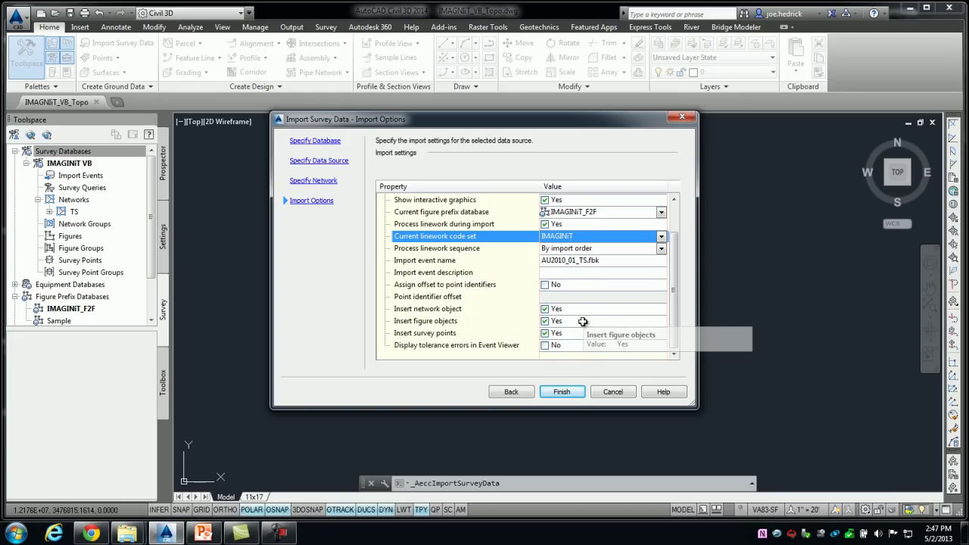
click(565, 392)
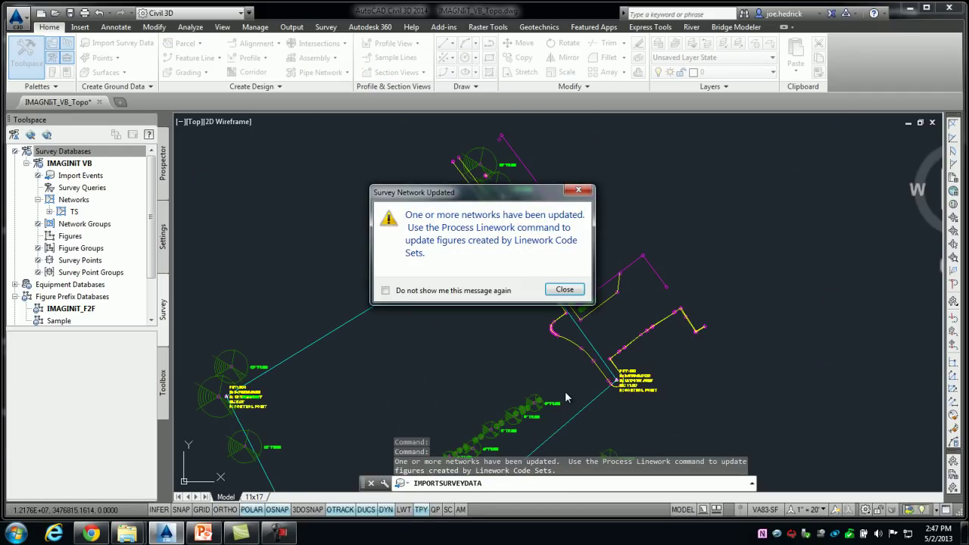
Step: Close the Survey Network Updated notice and zoom out to see the traverse, trees and linework
click(565, 289)
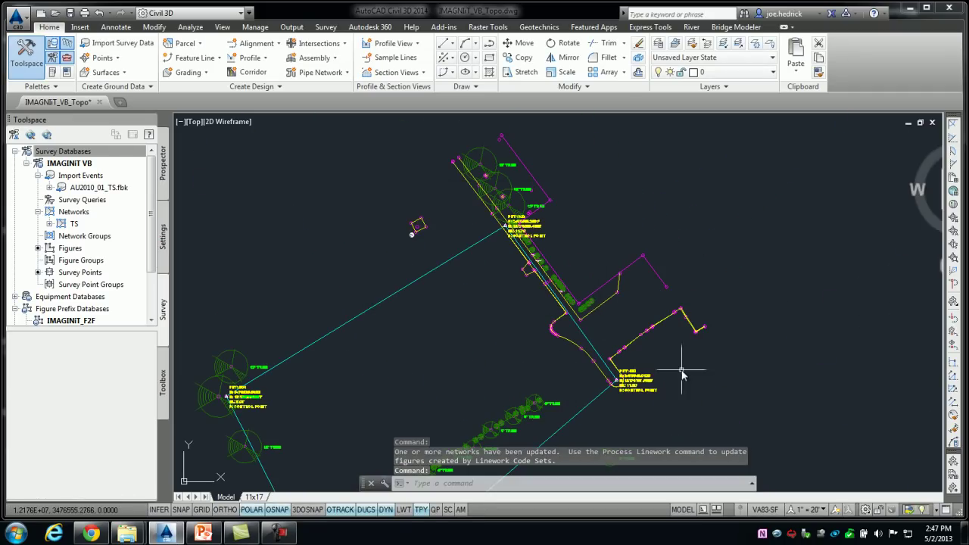
scroll(625, 369, down, 4)
middle_drag(604, 302, 600, 300)
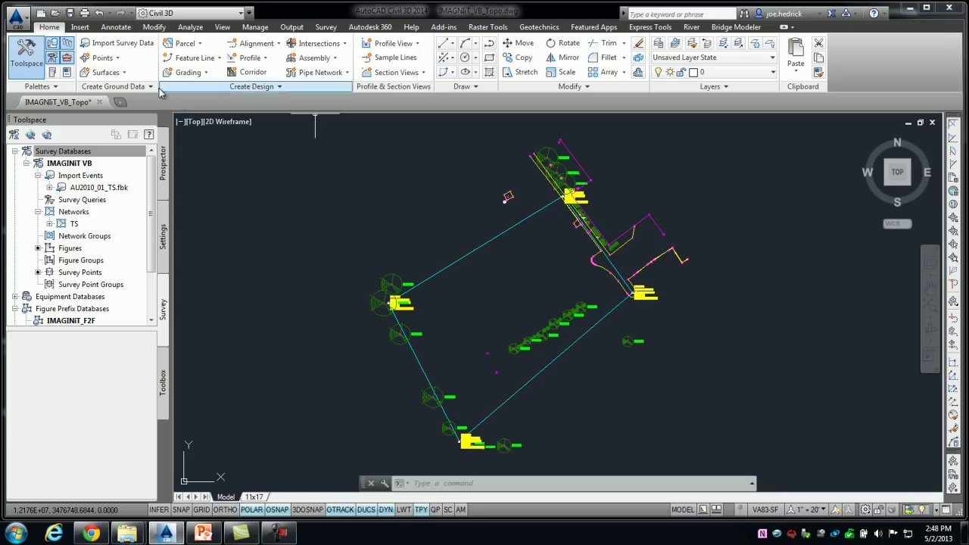
Step: Start a second import into IMAGINiT VB with Point File as the data source
click(119, 43)
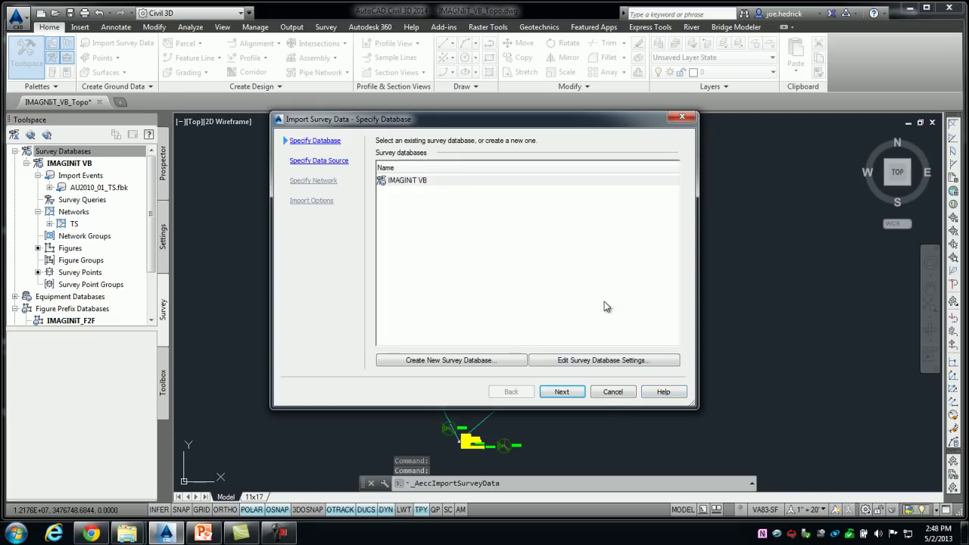
click(569, 392)
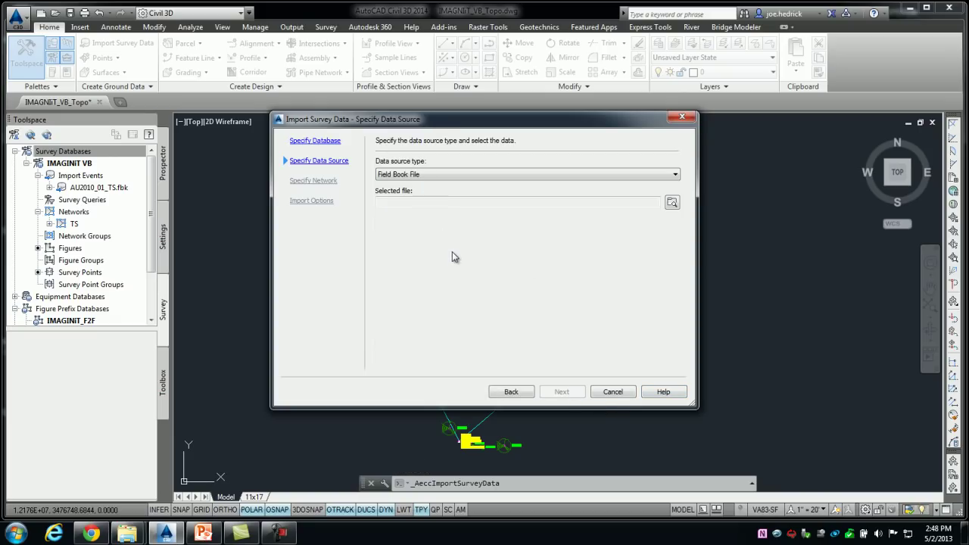
click(430, 174)
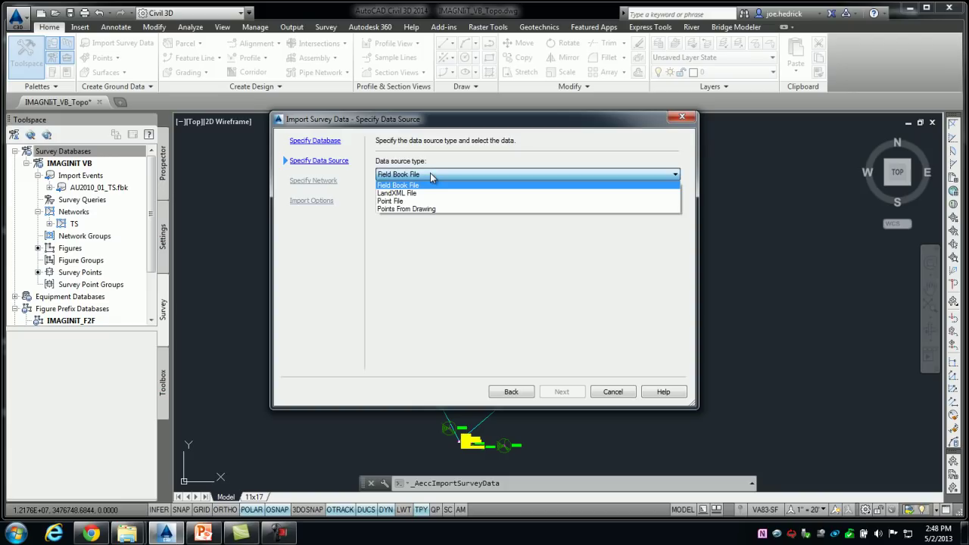
click(390, 201)
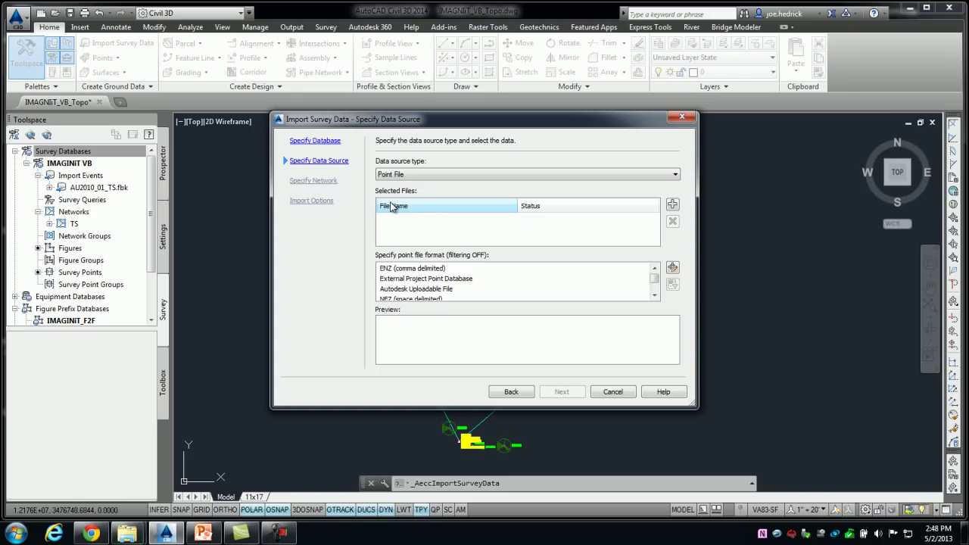
Step: Browse to AU2010_02_GPS.txt and bring up its file options
click(672, 204)
click(409, 166)
right_click(414, 169)
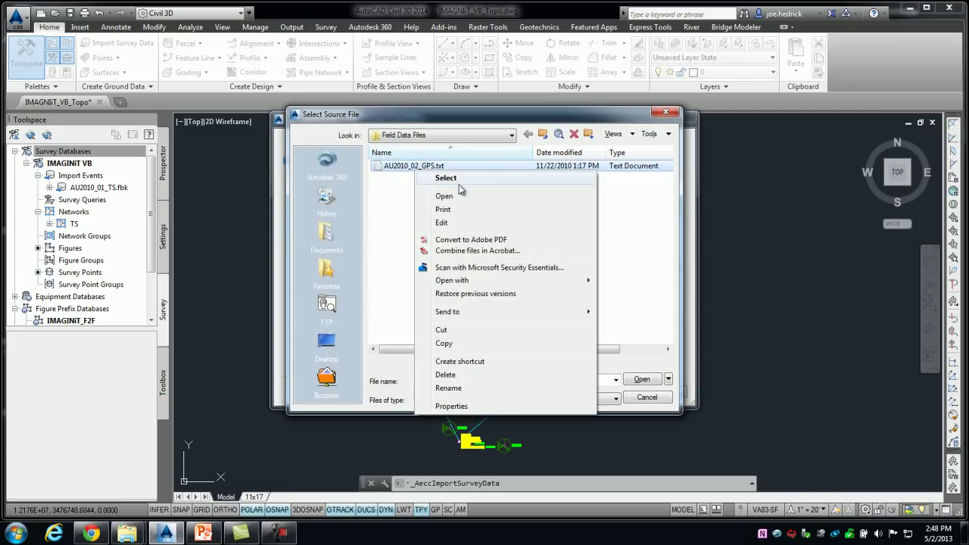
Step: Open AU2010_02_GPS.txt in Notepad, check its point rows, and close it
click(445, 196)
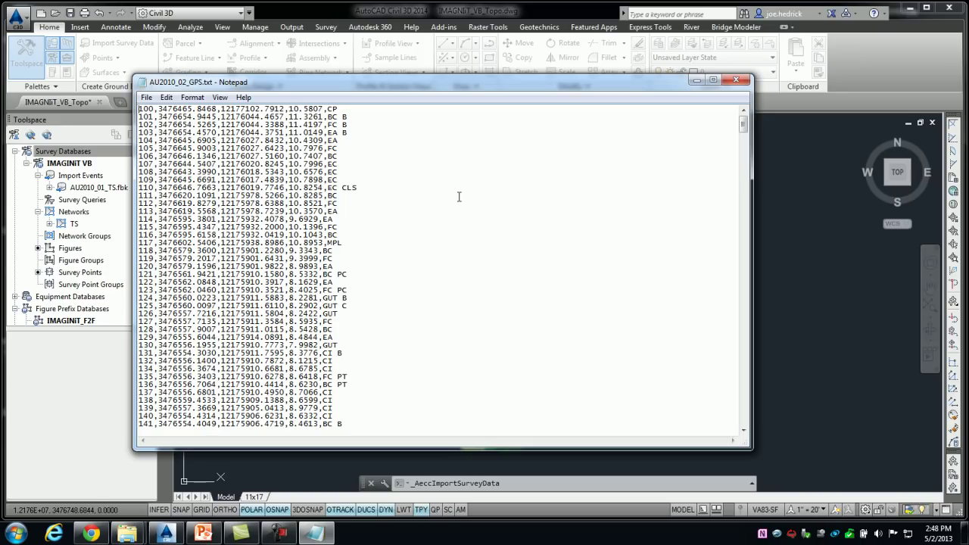
click(735, 80)
Step: Add AU2010_02_GPS.txt, match it to the PNEZD (comma delimited) format, and continue
click(642, 378)
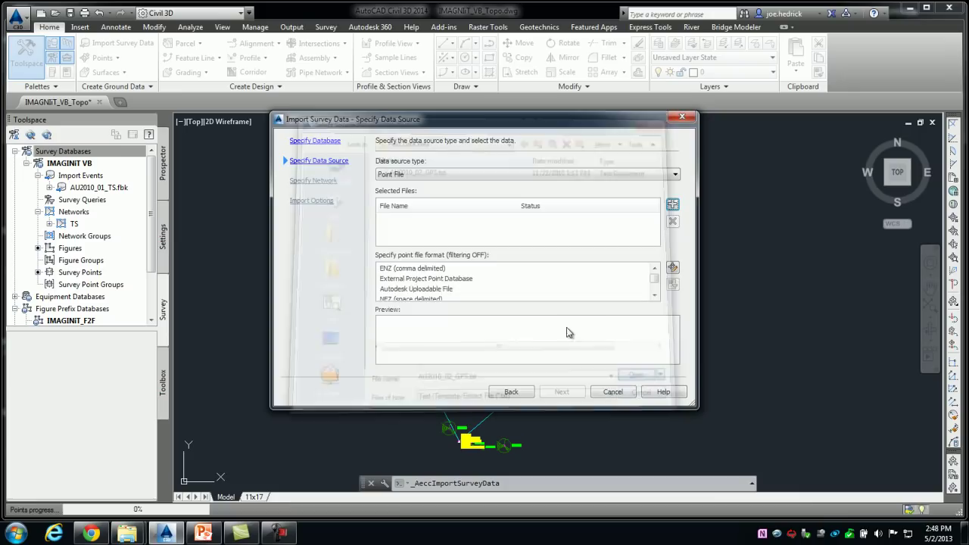
click(655, 294)
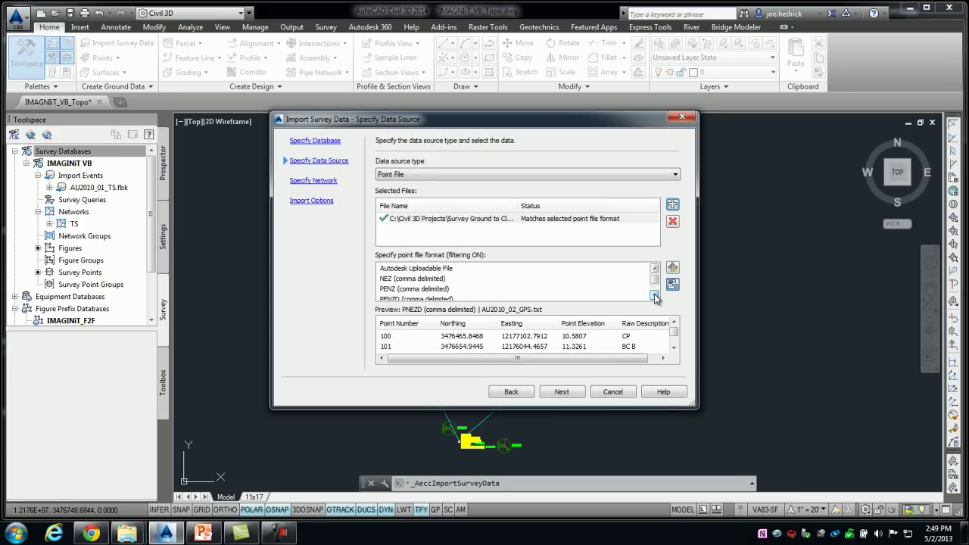
click(655, 294)
click(655, 295)
click(655, 294)
click(655, 294)
click(415, 295)
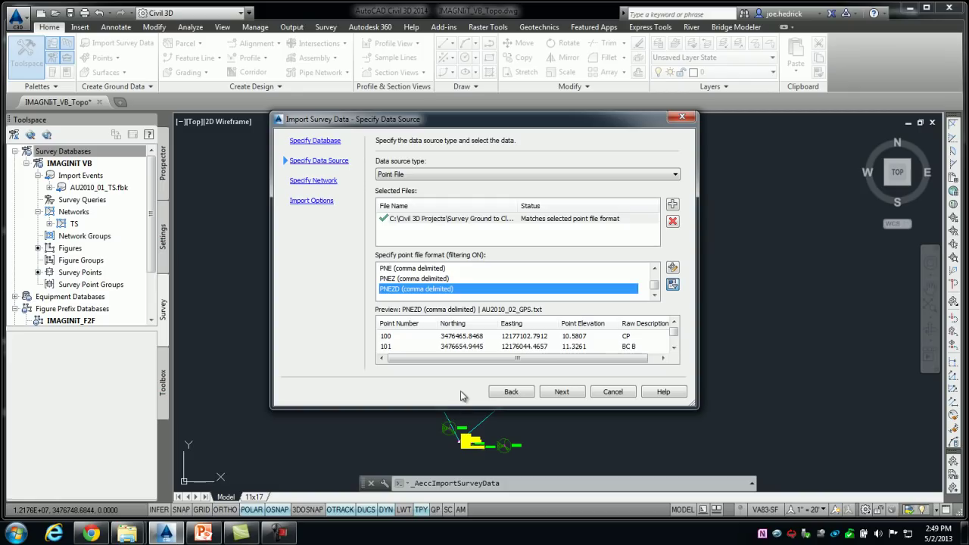
click(564, 393)
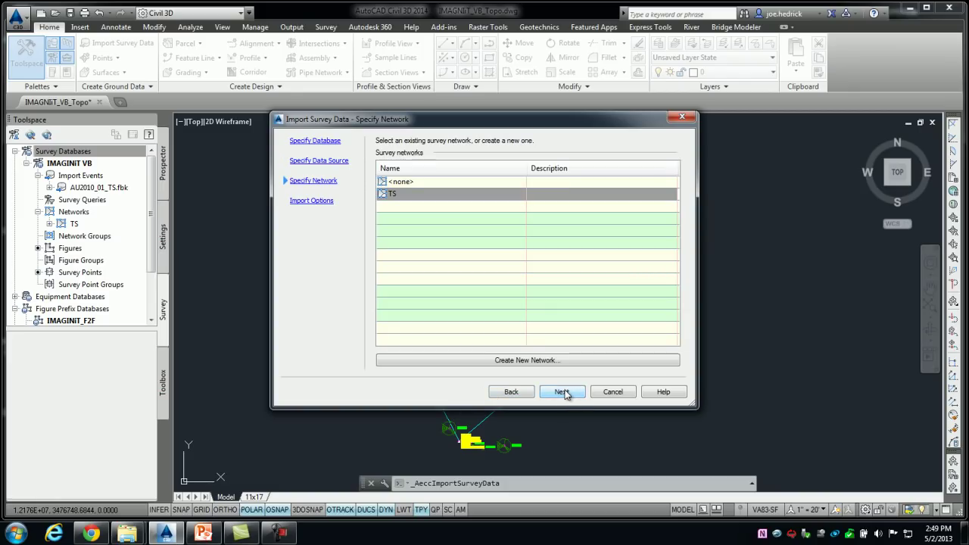
Step: Create a new survey network named GPS and select it as the import target
click(512, 366)
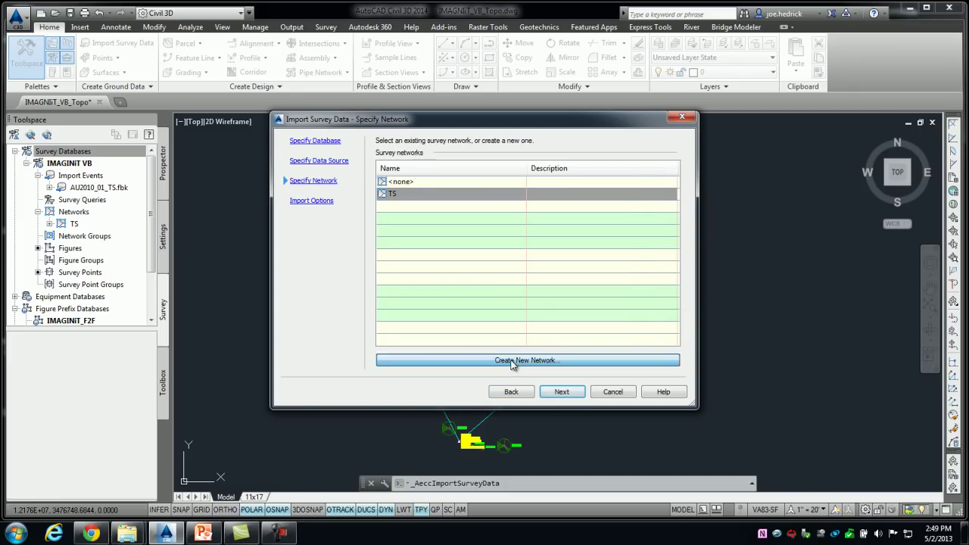
text(GPS)
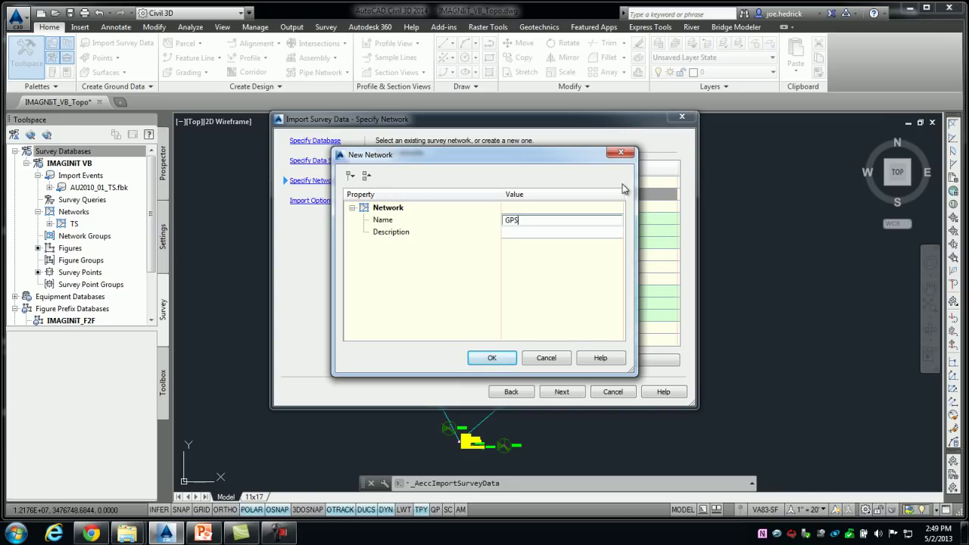
click(492, 357)
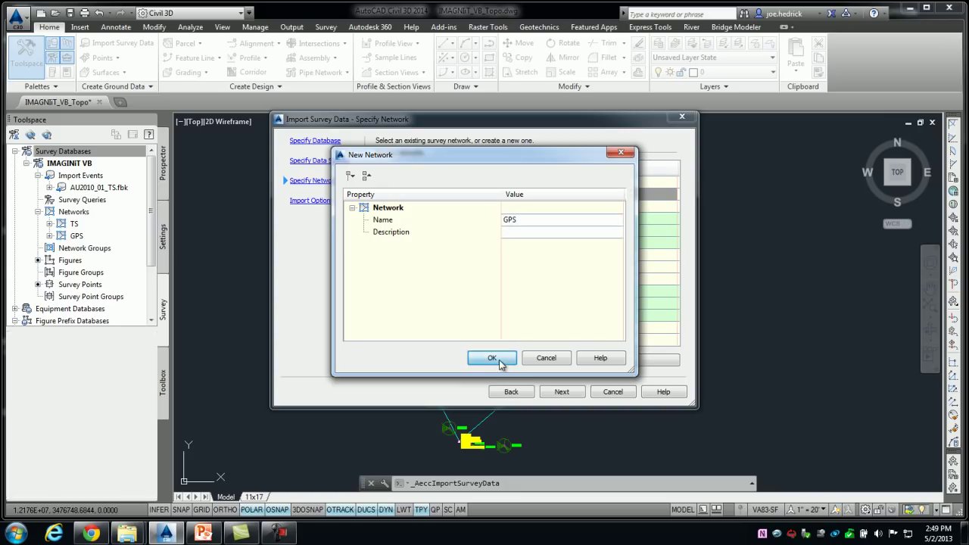
click(561, 393)
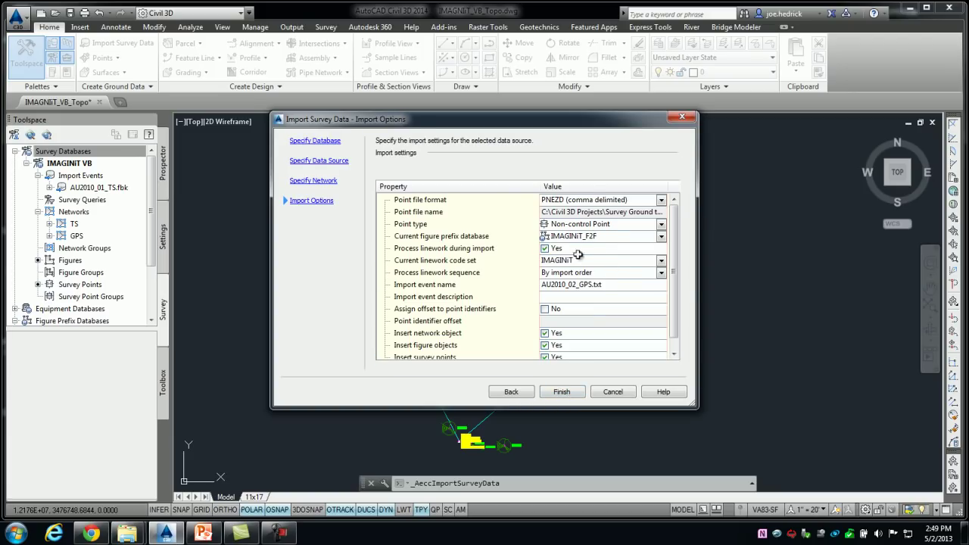
Step: Check the figure prefix database and linework code set options, then finish the GPS import
click(487, 238)
click(452, 261)
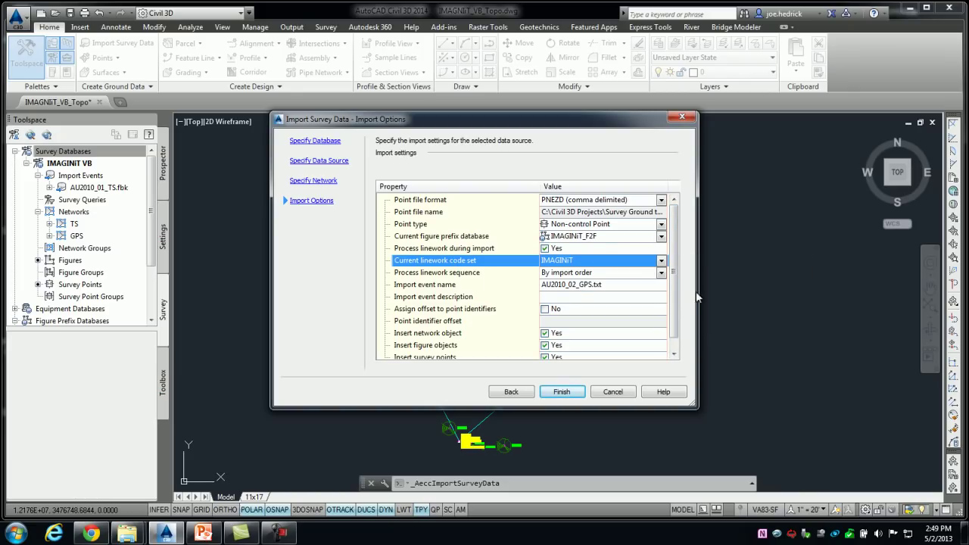
scroll(674, 286, down, 1)
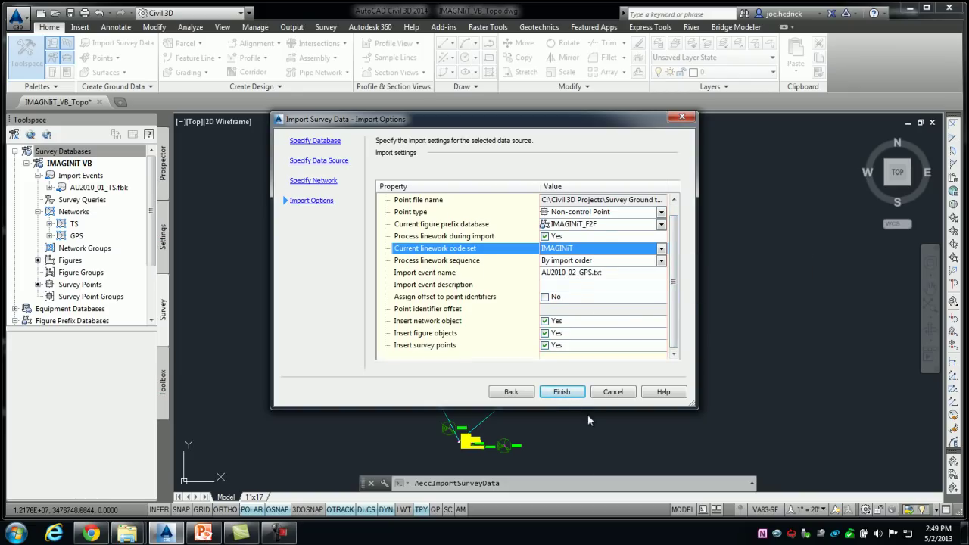
click(562, 391)
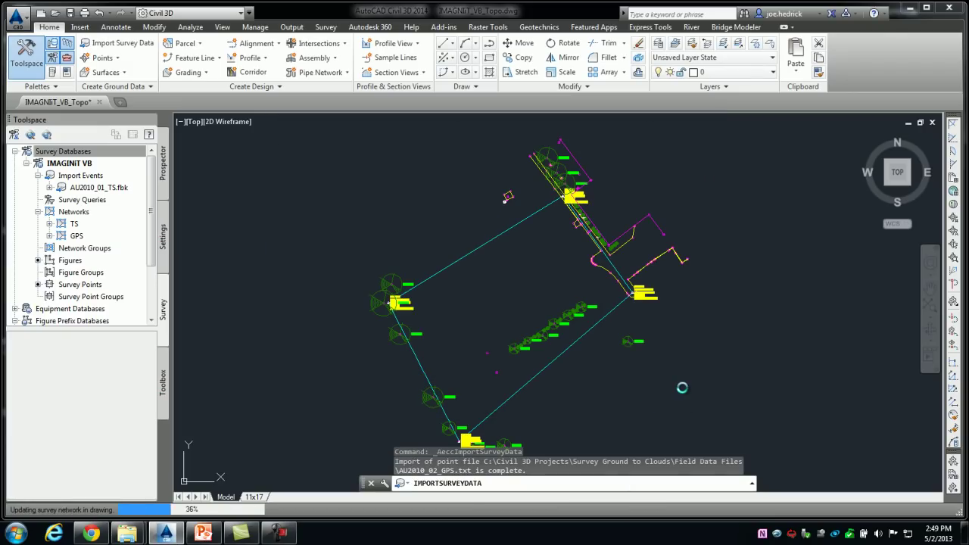